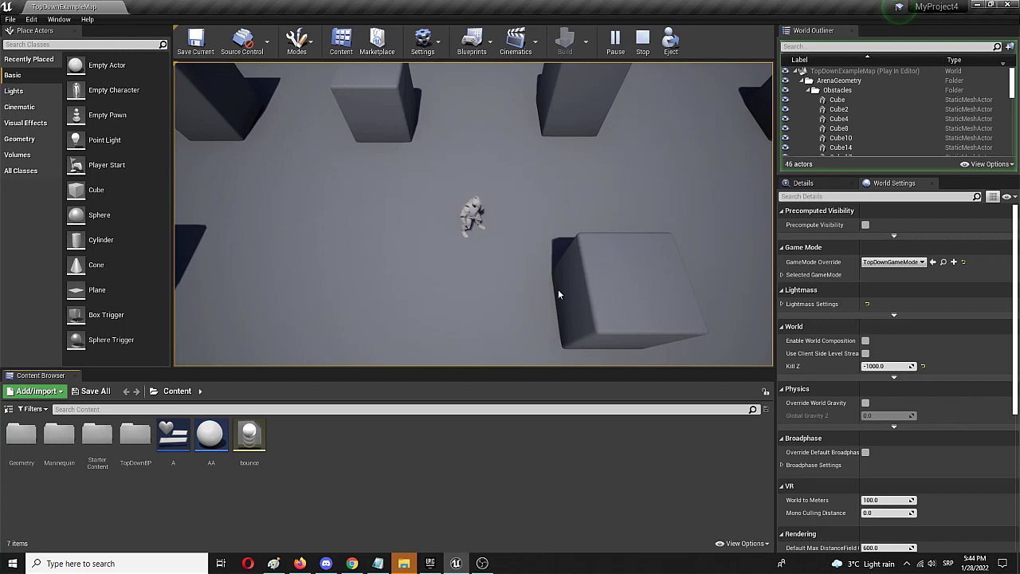
Restart the level's play session, run the character around the arena, and stop the simulation
left_click(641, 41)
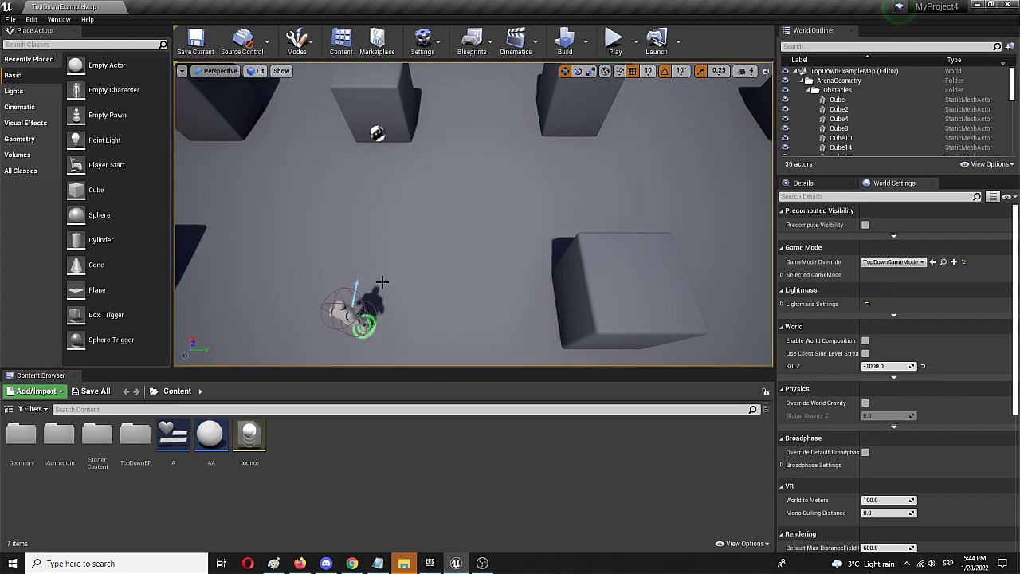
left_click(614, 41)
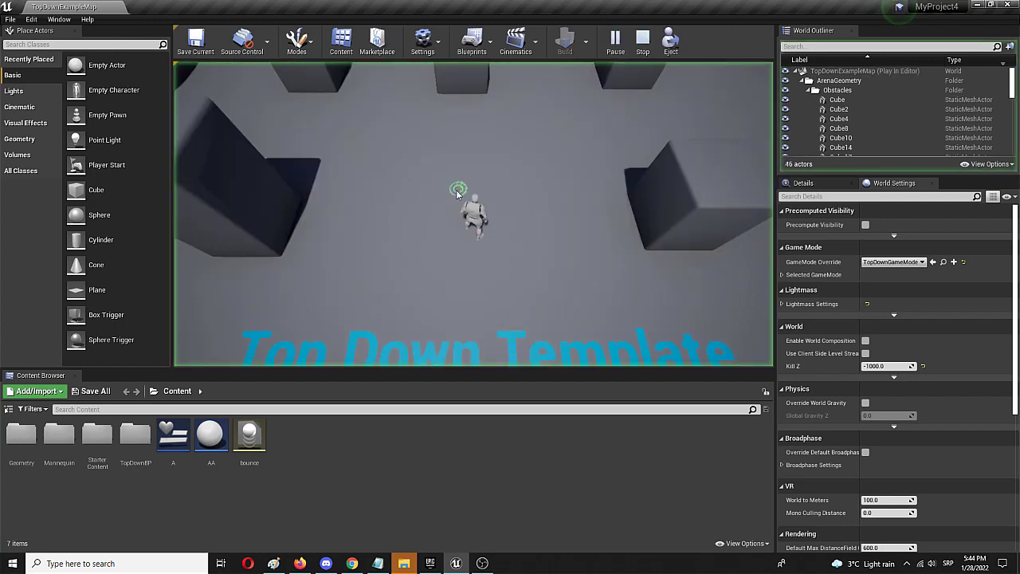
mouse_move(515, 155)
left_mouse_down()
mouse_move(549, 229)
mouse_move(403, 292)
mouse_move(514, 274)
mouse_move(460, 169)
mouse_move(417, 184)
mouse_move(474, 226)
left_mouse_up()
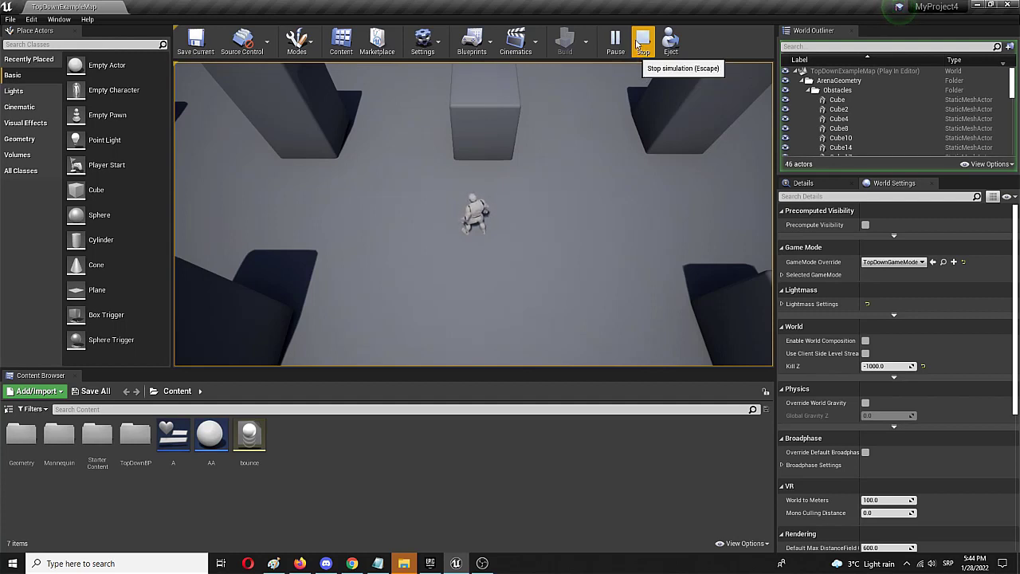
left_click(640, 46)
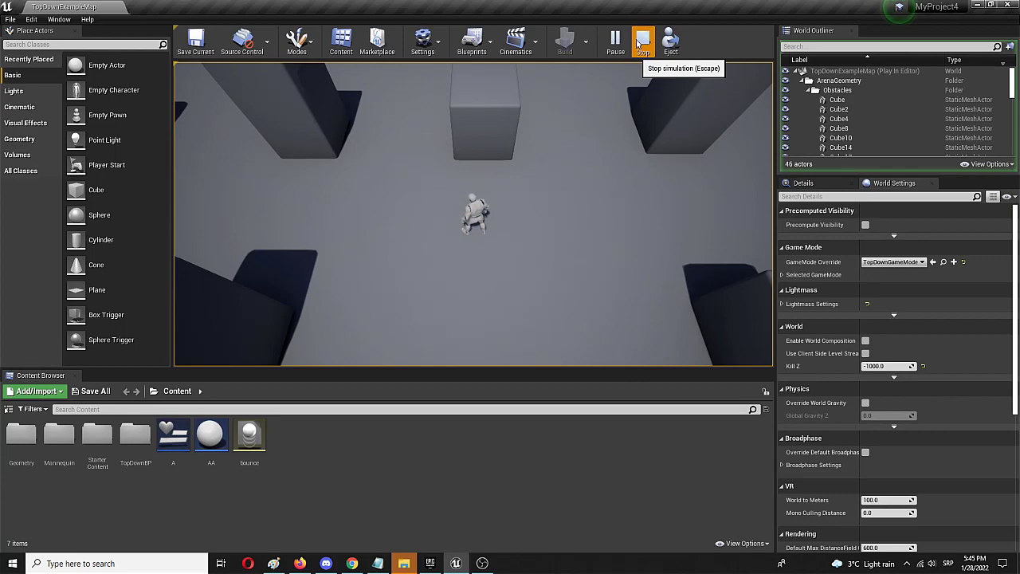
Search the project content for "anim" and open the ThirdPersonRun animation sequence
left_click(326, 409)
type("ani")
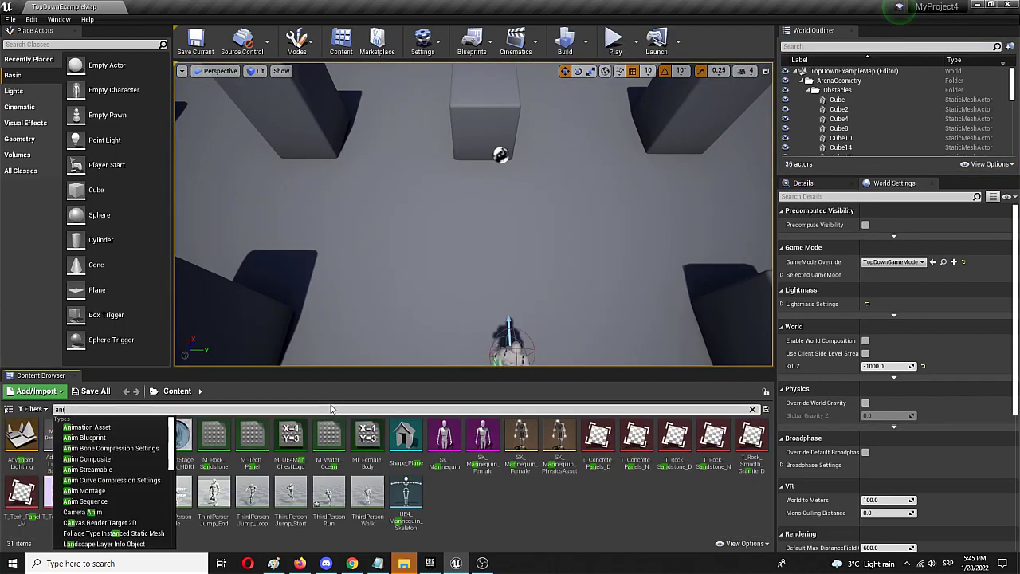
type("me")
key("BackSpace")
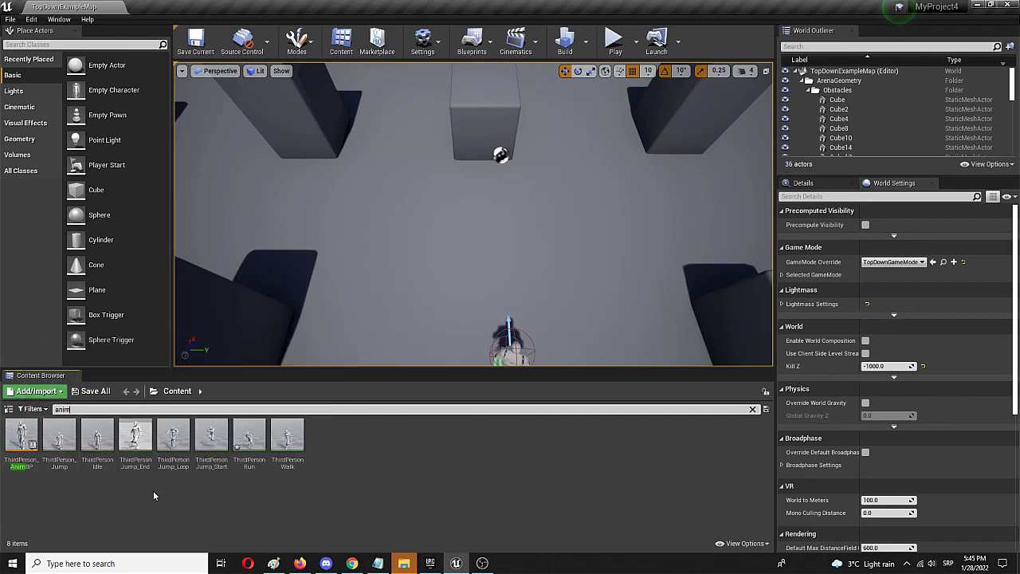
mouse_move(258, 437)
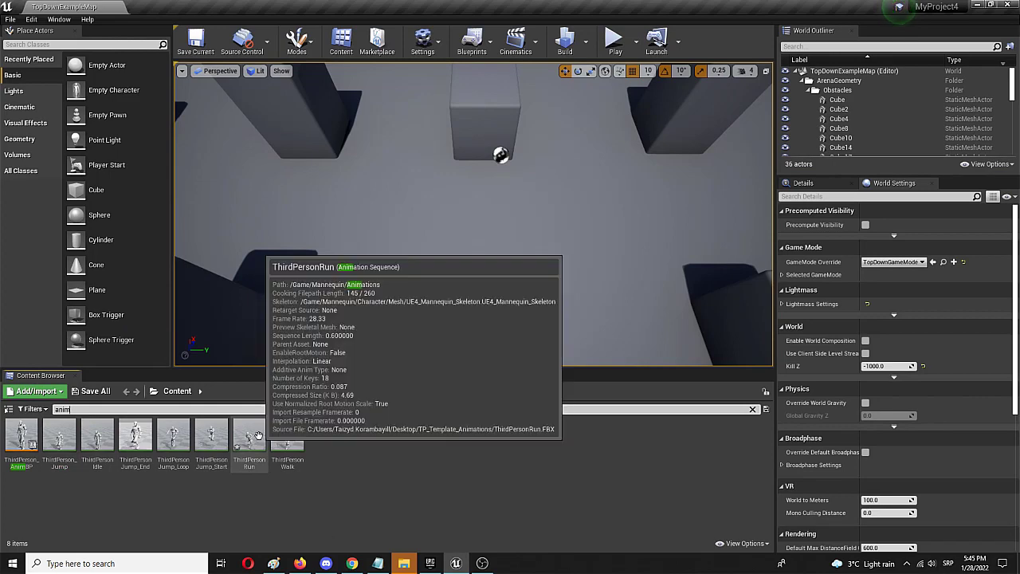
double_click(257, 437)
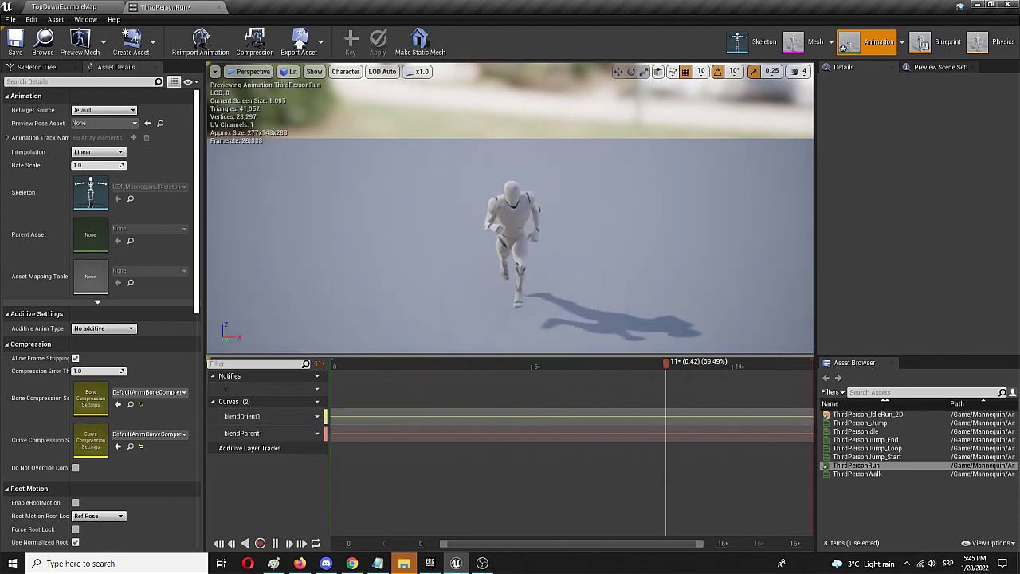
Pause the run animation preview and examine the mannequin's feet close up from the side
left_click_drag(496, 310, 606, 318)
right_click_drag(606, 319, 471, 283)
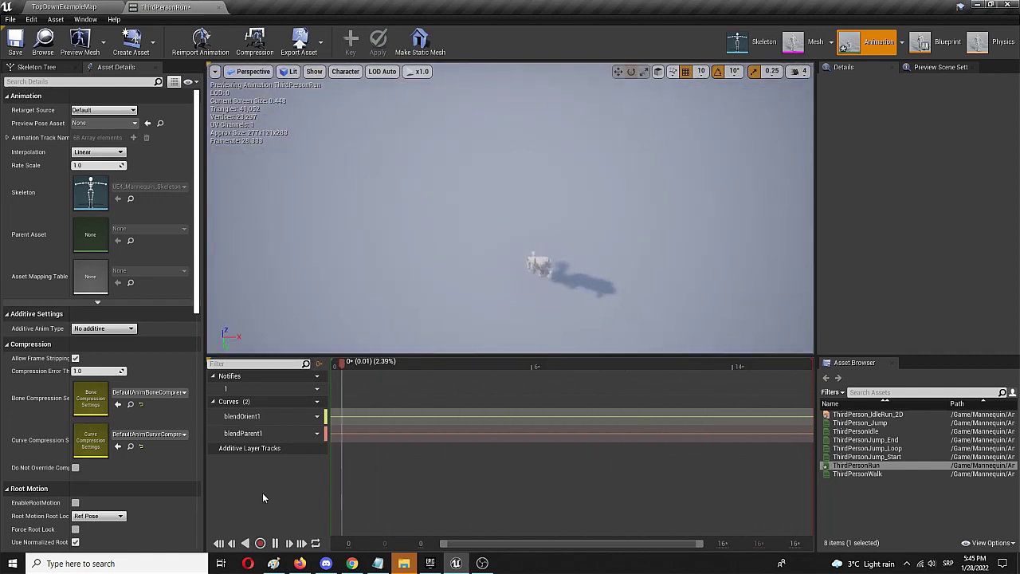
left_click(275, 543)
mouse_move(499, 231)
left_mouse_down()
mouse_move(499, 200)
mouse_move(501, 231)
left_mouse_up()
right_click_drag(500, 231, 430, 223)
key("w")
key("w")
key("s")
key("d")
left_click_drag(546, 210, 507, 261)
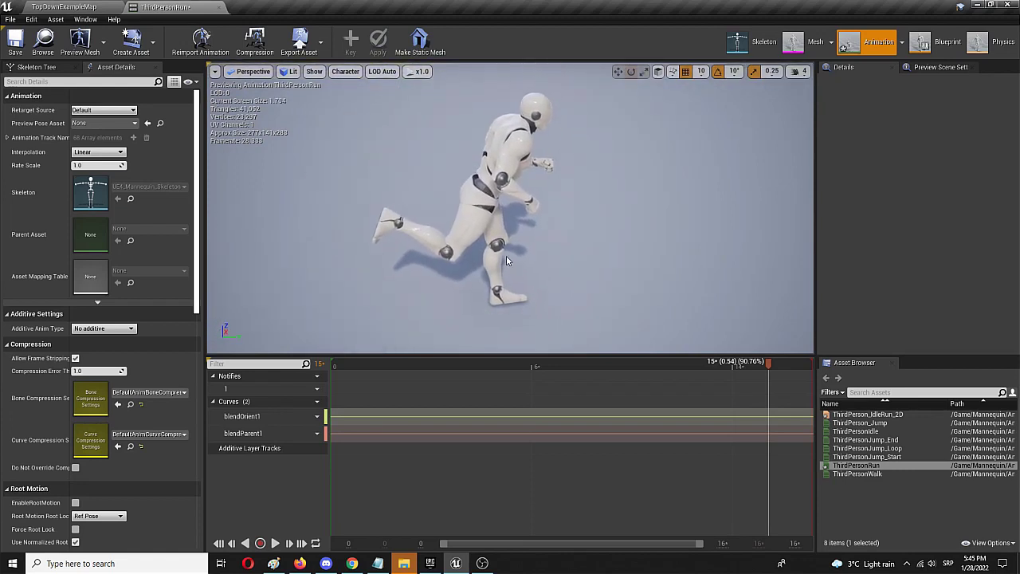
Add a Play Sound notify at the very start (frame 0) of the run animation on notify track 1
left_click(346, 362)
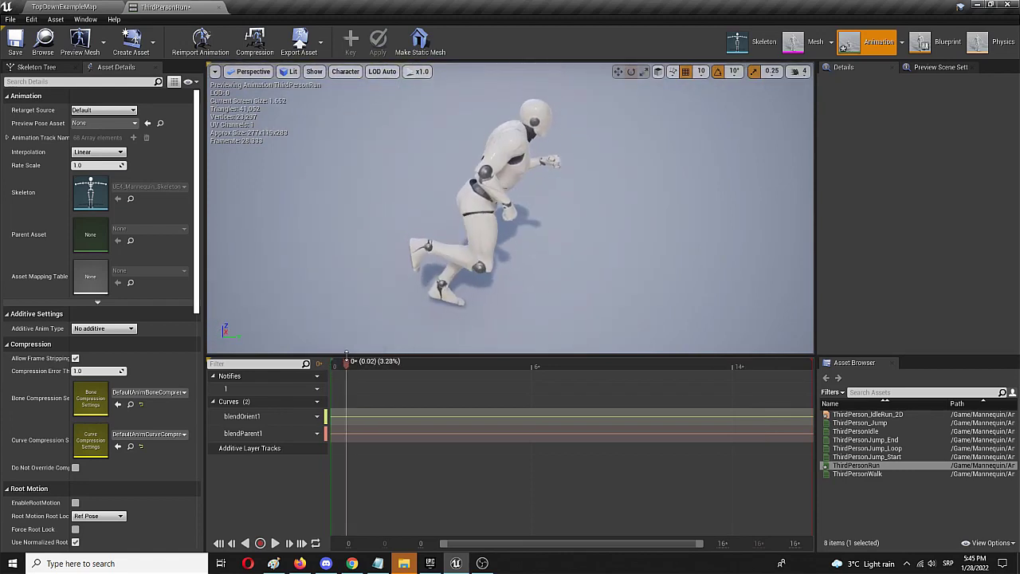
mouse_move(347, 361)
left_mouse_down()
mouse_move(705, 368)
mouse_move(333, 368)
left_mouse_up()
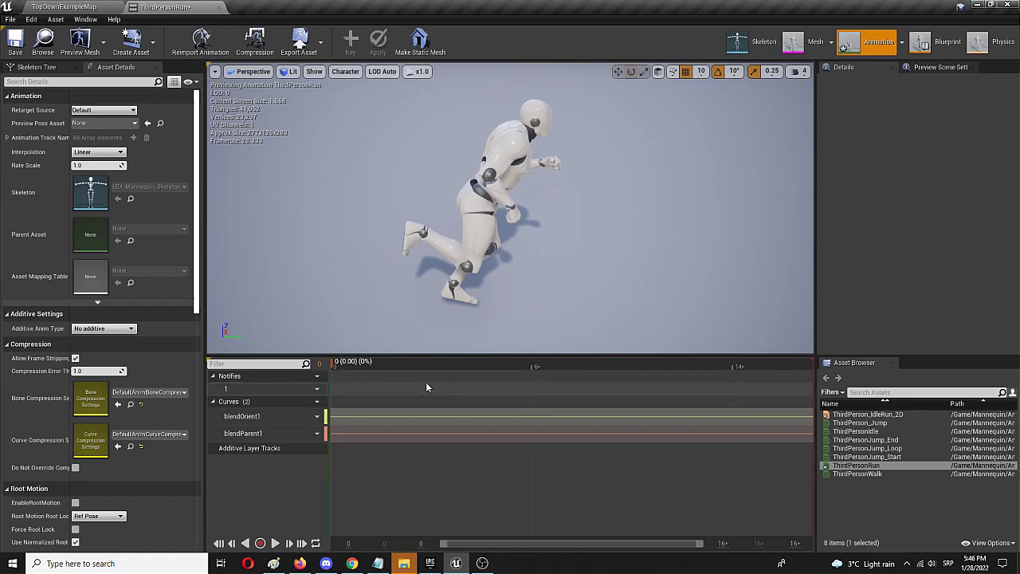
mouse_move(422, 382)
right_click(336, 391)
mouse_move(359, 404)
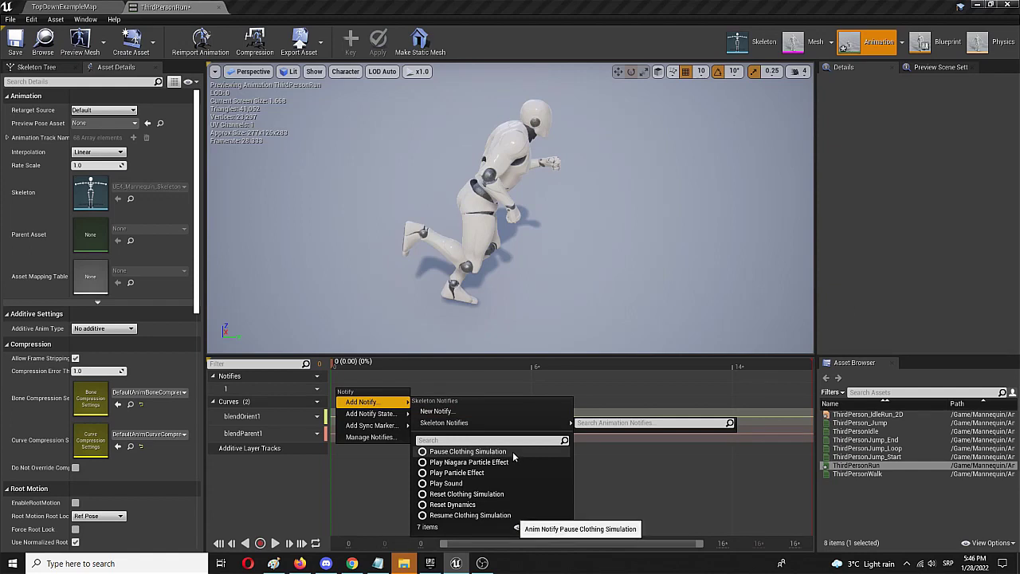
left_click(464, 483)
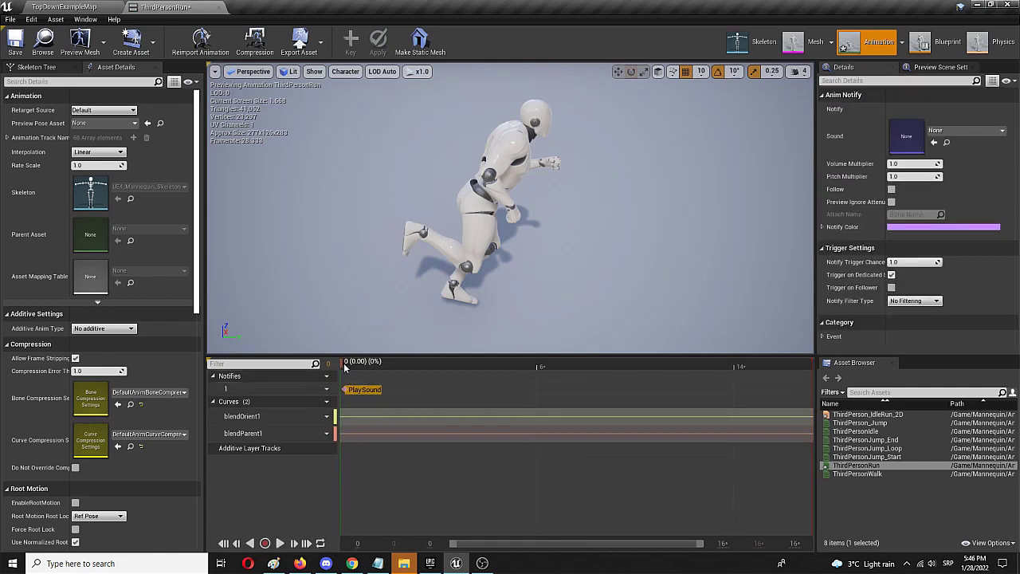
Add a Play Sound notify on track 1 where the foot lands at about 0.25 s
left_click_drag(345, 367, 536, 365)
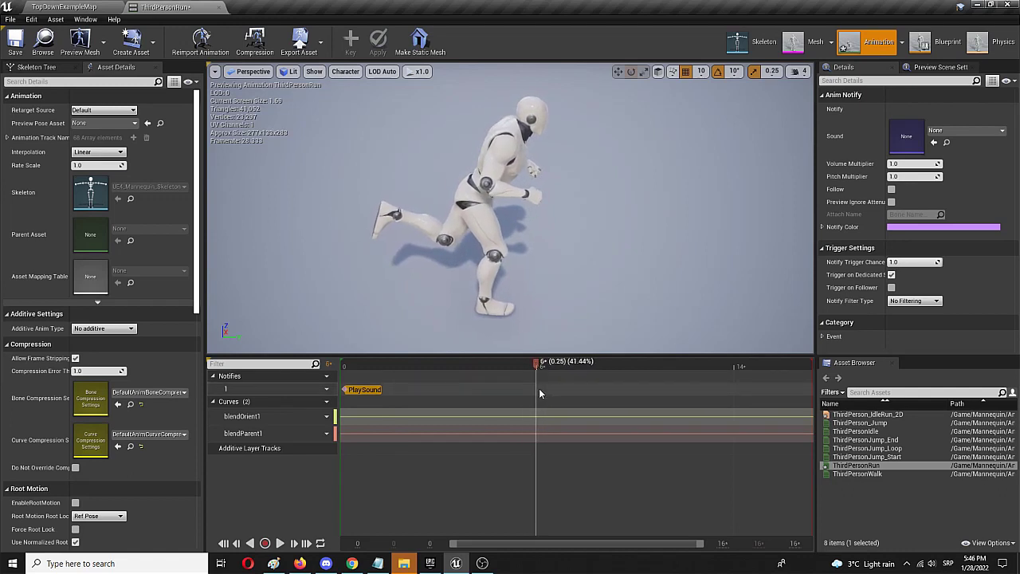
right_click(538, 392)
mouse_move(562, 402)
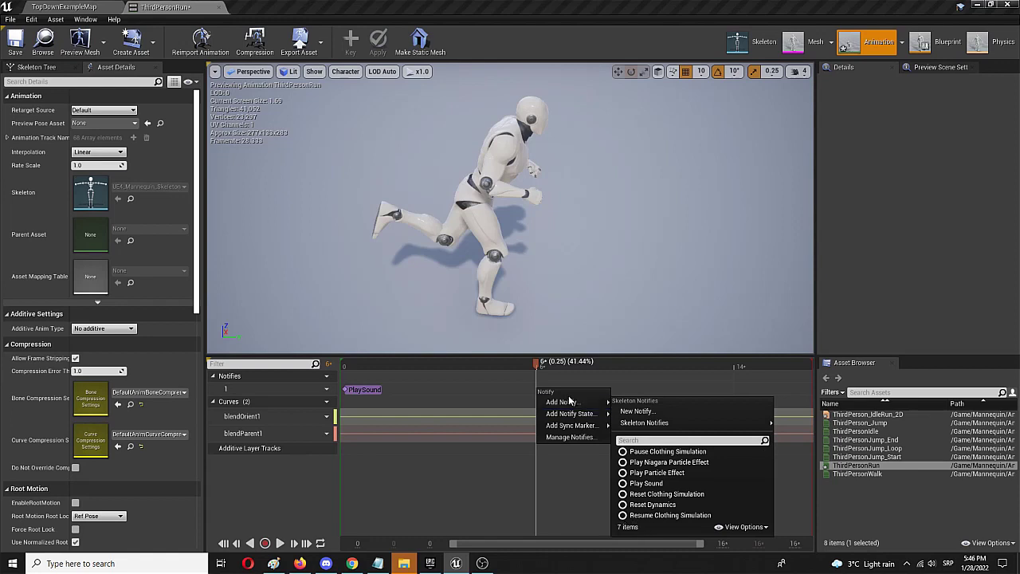
left_click(683, 483)
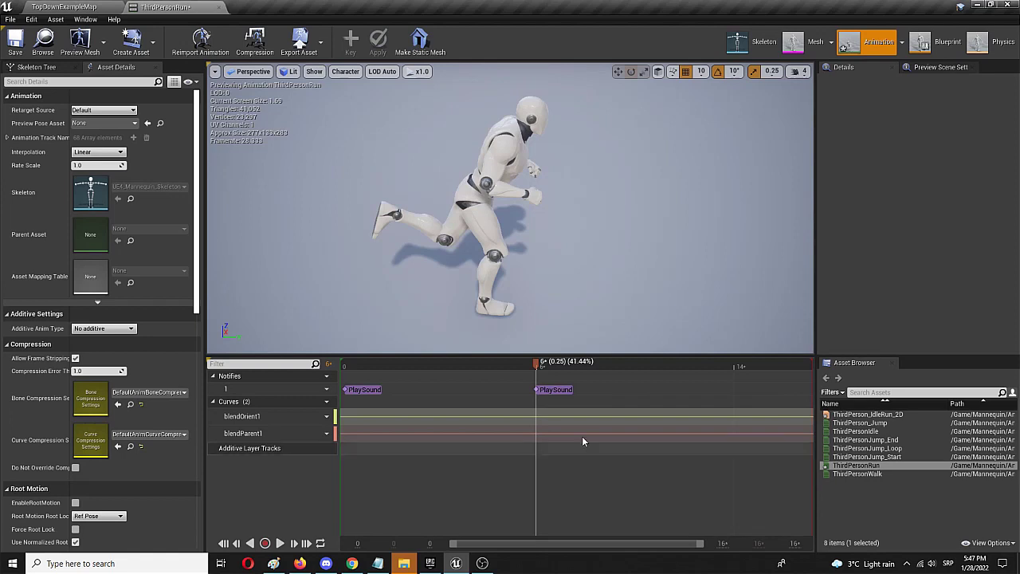
Add a Play Sound notify on track 1 near the animation's end, at about 0.56 s
left_click_drag(537, 363, 783, 368)
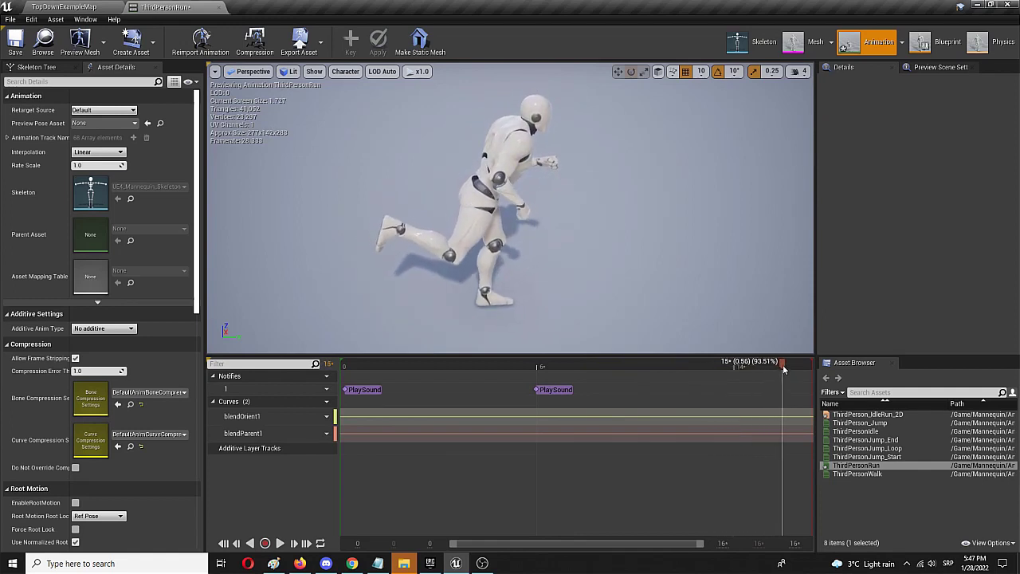
right_click(787, 391)
mouse_move(801, 408)
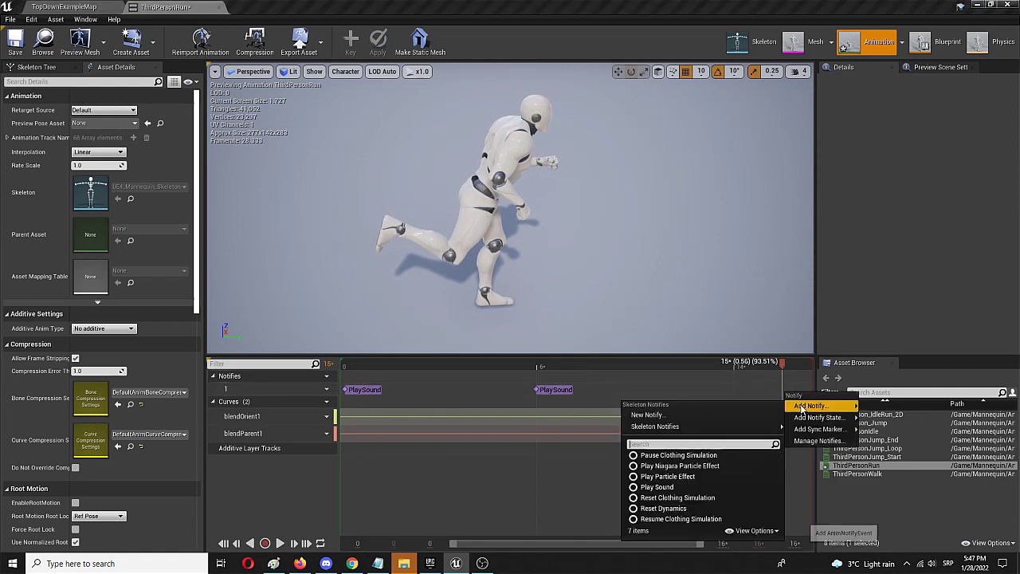
left_click(669, 487)
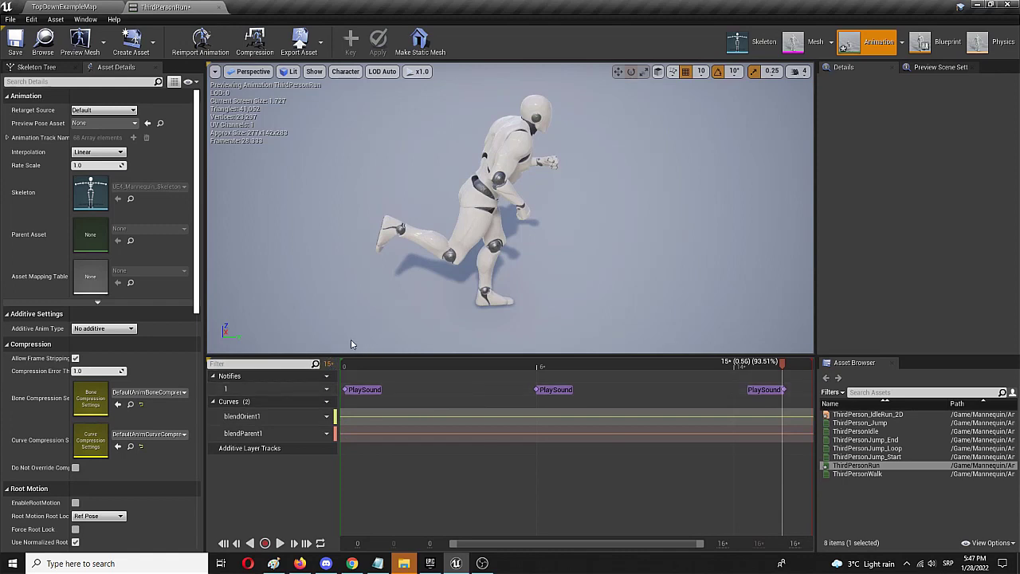
Assign the Explosion01 sound wave to all three Play Sound notifies
left_click(364, 389)
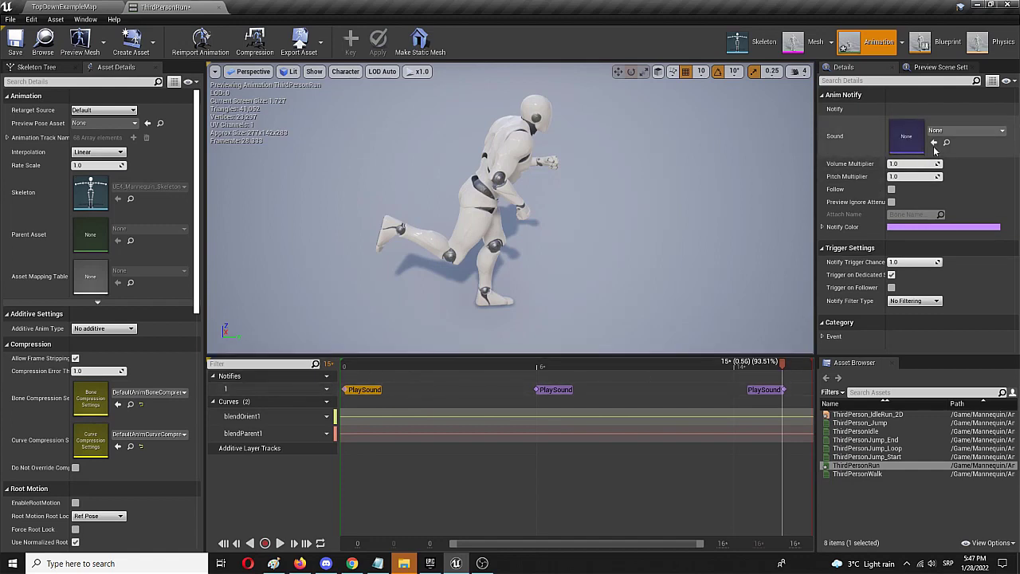
left_click(985, 134)
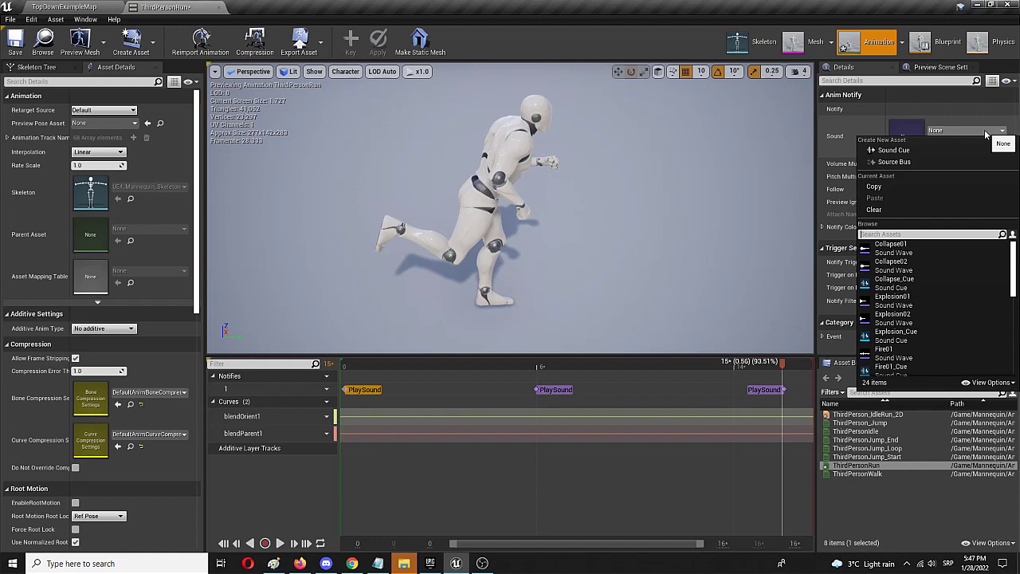
left_click(921, 302)
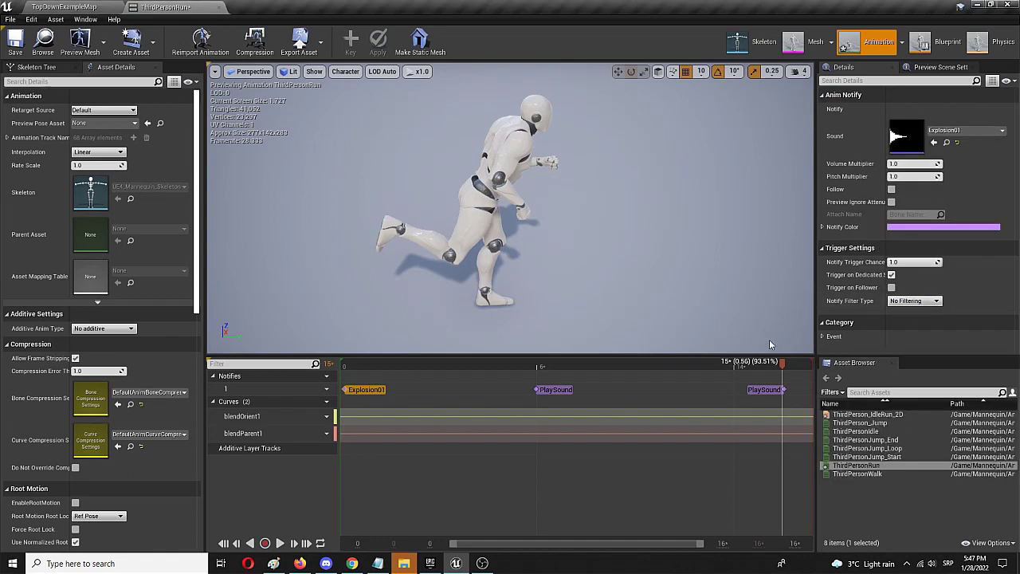
left_click(555, 391)
left_click(967, 129)
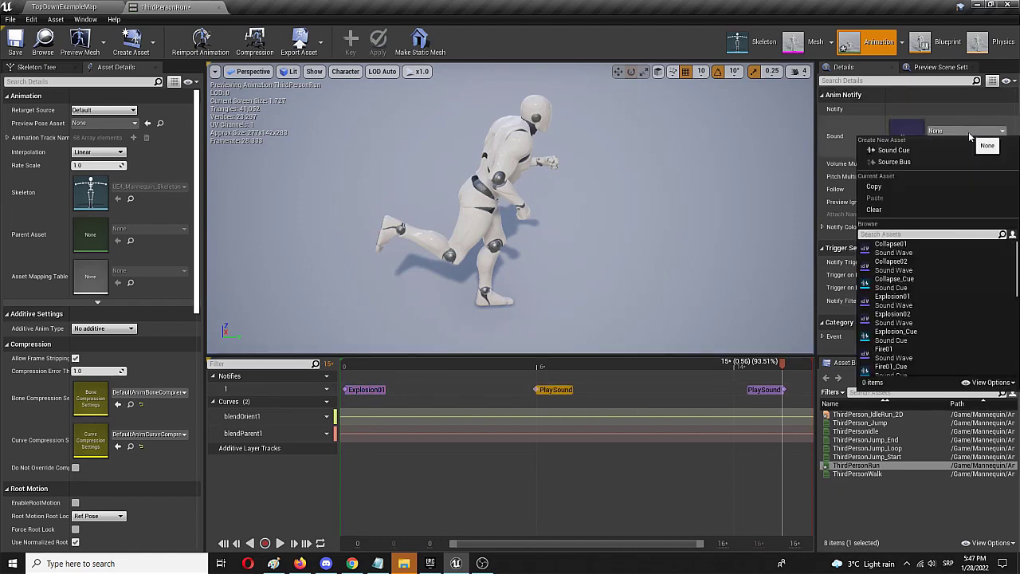
left_click(921, 297)
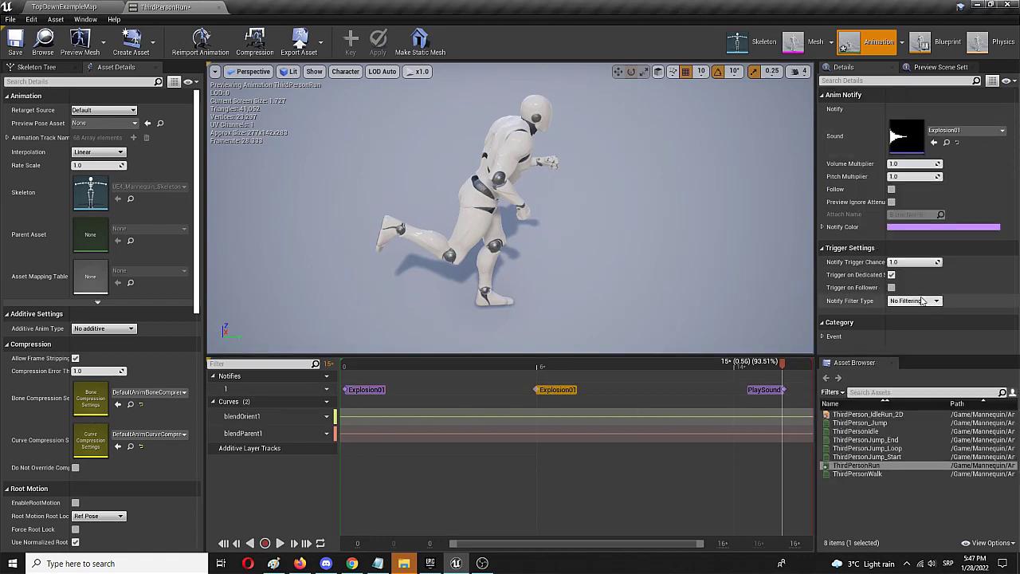
left_click(757, 391)
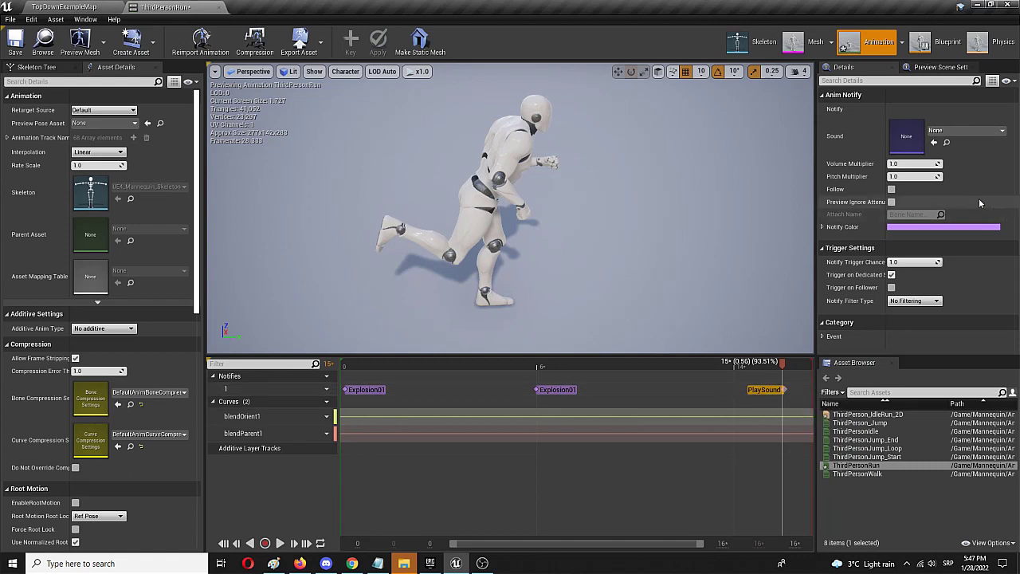
left_click(948, 132)
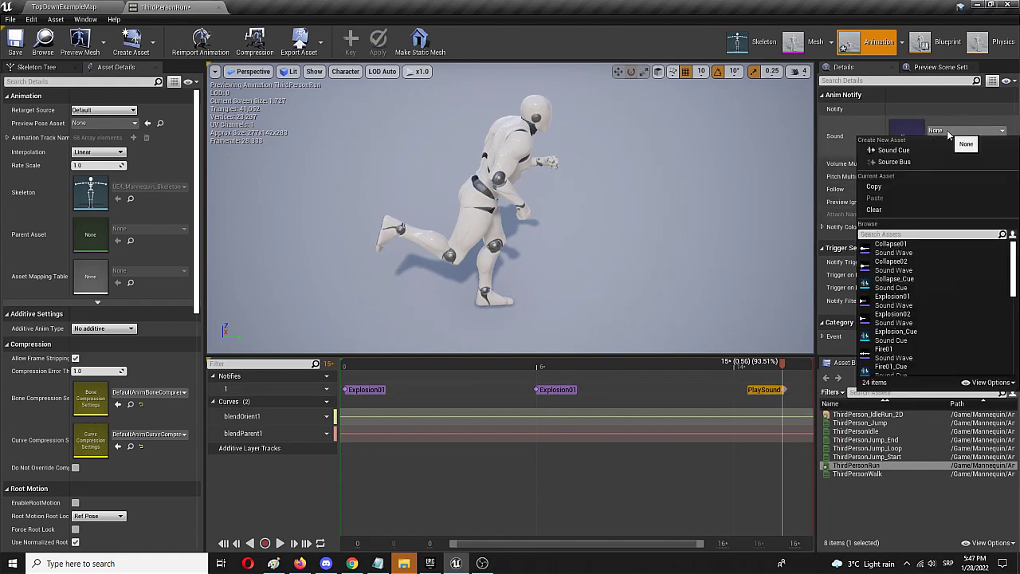
left_click(908, 307)
Scrub through the run animation from the start to about 0.58 s to preview the sounds, and save the animation
left_click(351, 363)
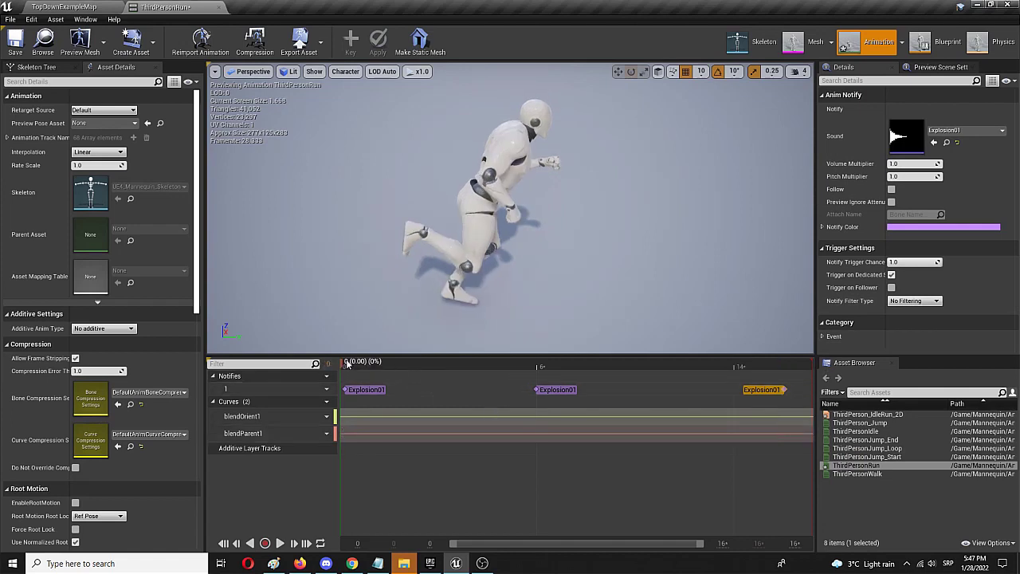
left_click_drag(351, 363, 796, 356)
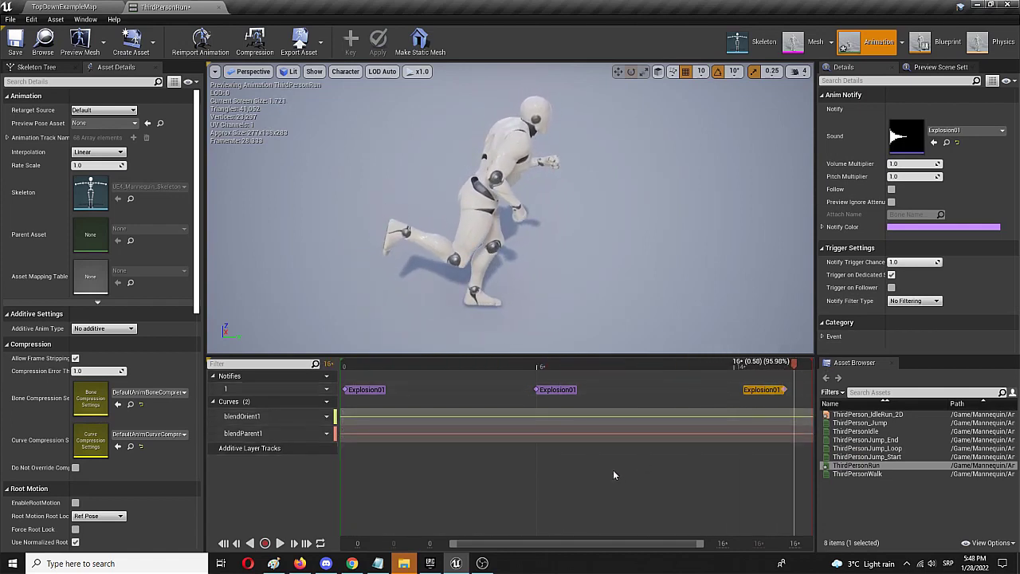
left_click(25, 40)
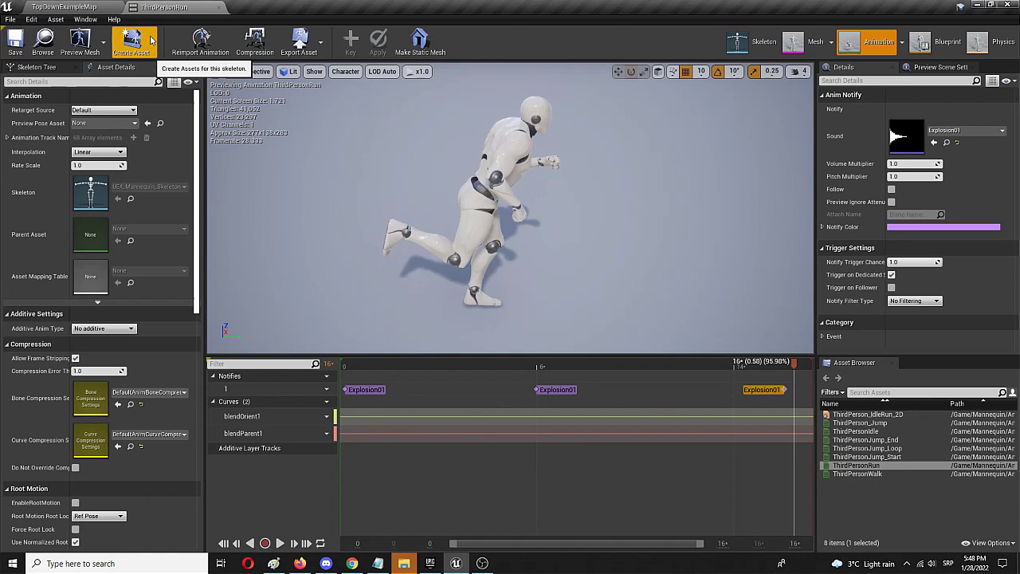
Play-test TopDownExampleMap by running the character around to hear the footstep sounds, and return to the ThirdPersonRun animation
left_click(68, 7)
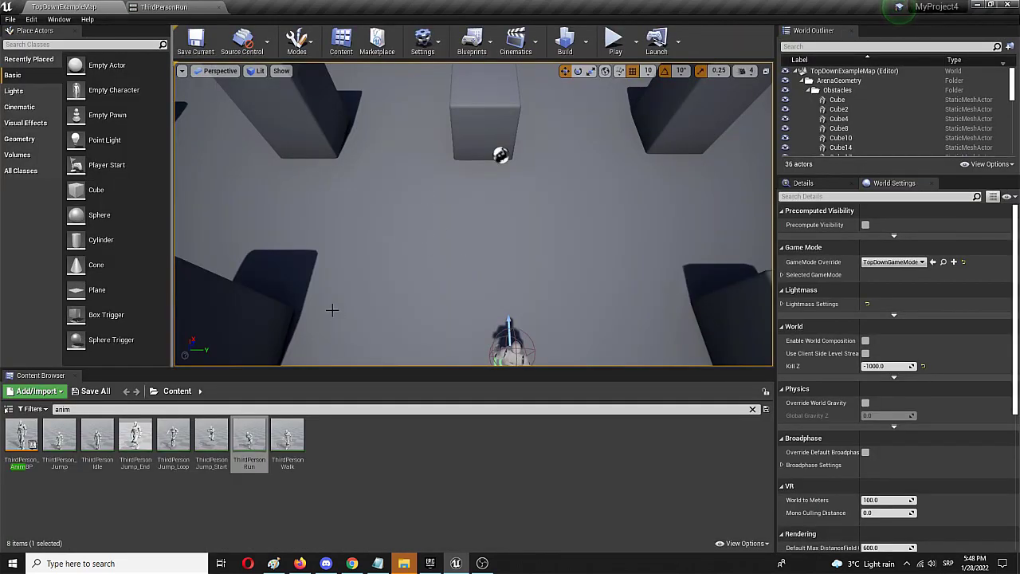
left_click(474, 191)
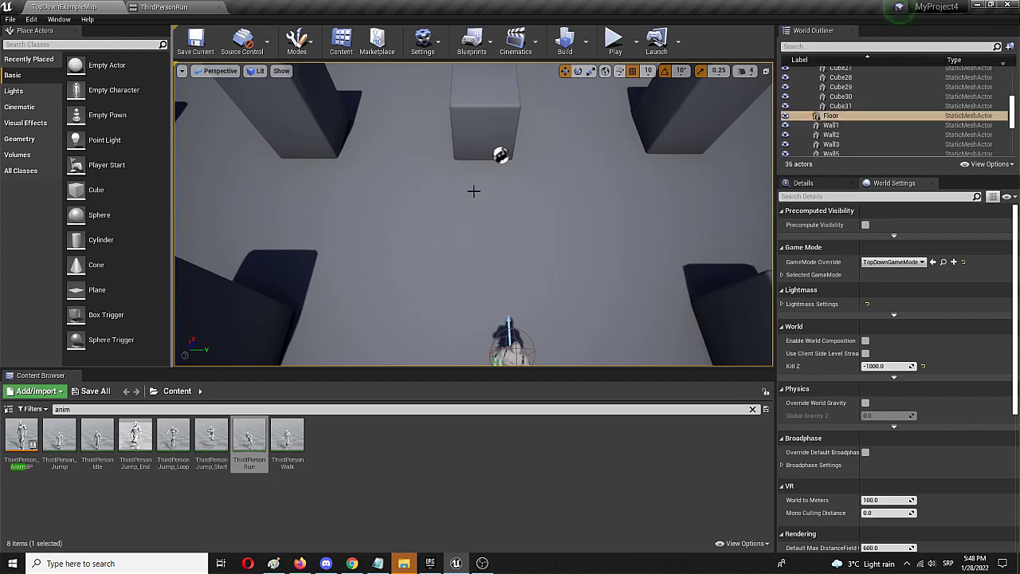
left_click(613, 46)
left_click(548, 187)
left_click(510, 117)
left_click(518, 115)
left_click(526, 114)
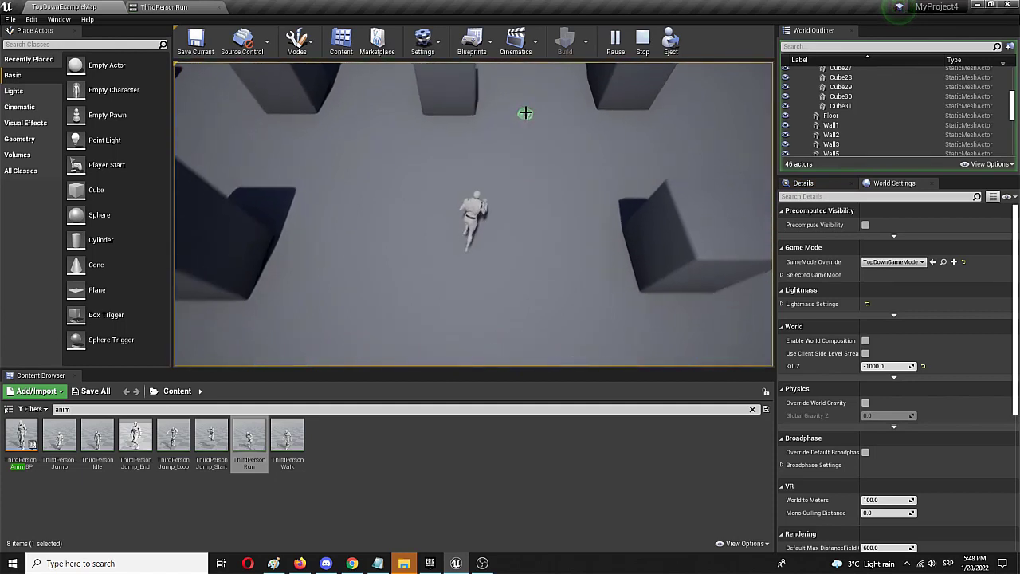
left_click(525, 114)
mouse_move(525, 113)
left_mouse_down()
mouse_move(258, 179)
mouse_move(198, 303)
mouse_move(426, 330)
left_mouse_up()
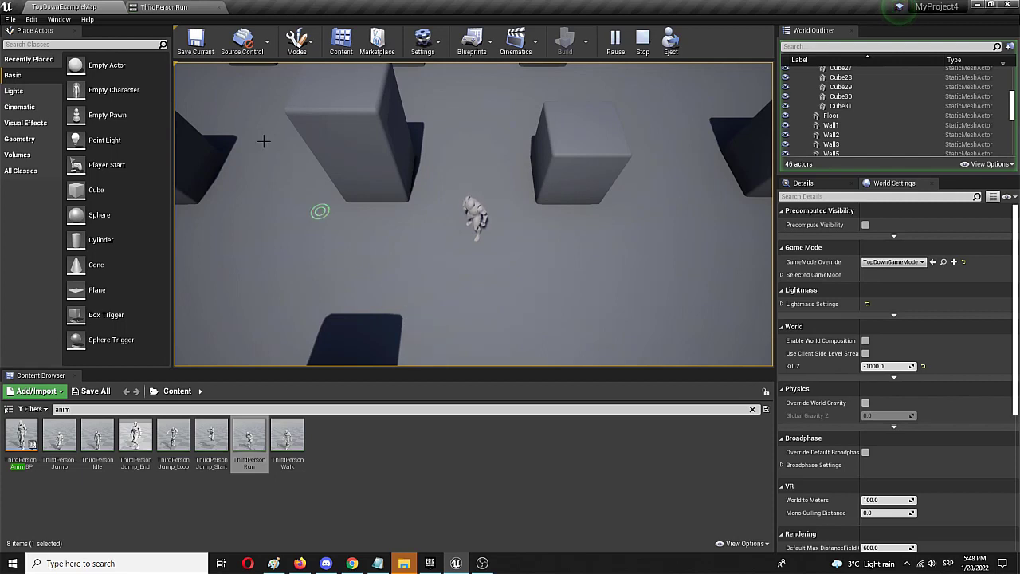
left_click(166, 7)
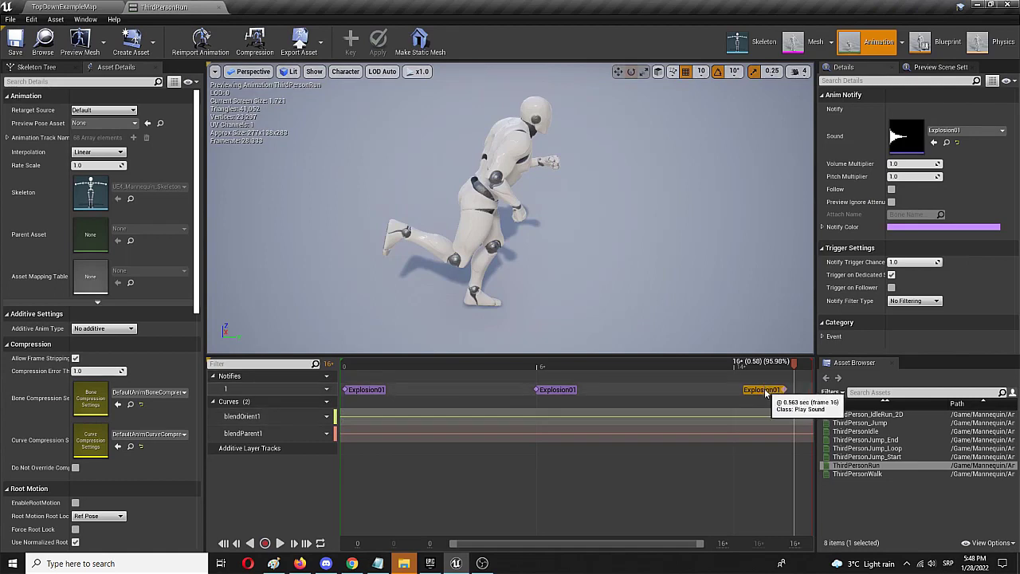
Move the middle Play Sound notify just before frame 6 and the last one to shortly before 0.50 s, and save the animation
left_click_drag(765, 392, 716, 390)
left_click_drag(558, 393, 528, 389)
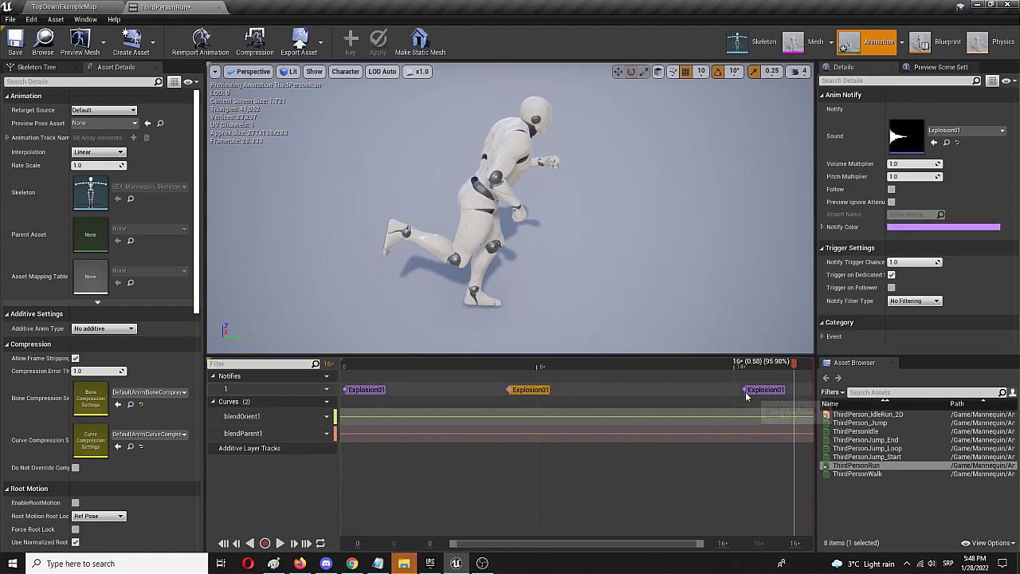
left_click_drag(763, 391, 704, 396)
left_click(696, 403)
left_click(731, 390)
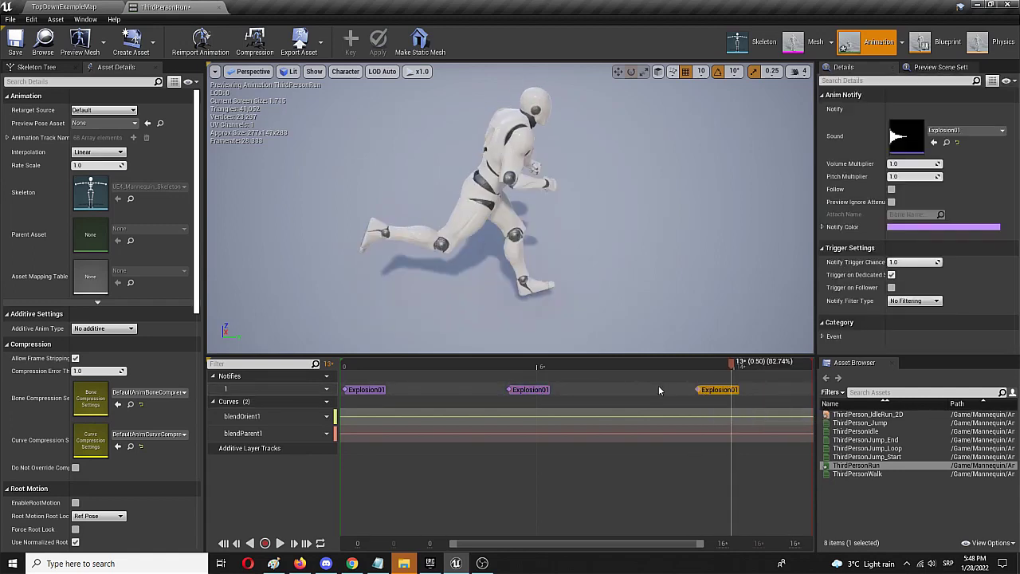
left_click(12, 46)
Stop the running play session in TopDownExampleMap, and save the ThirdPersonRun animation again
left_click(63, 7)
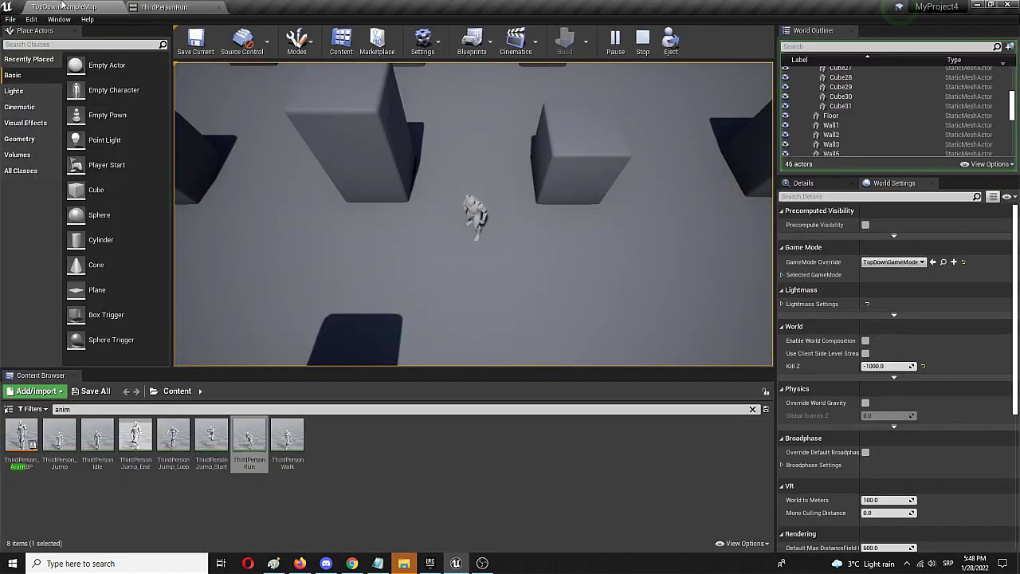
left_click(641, 39)
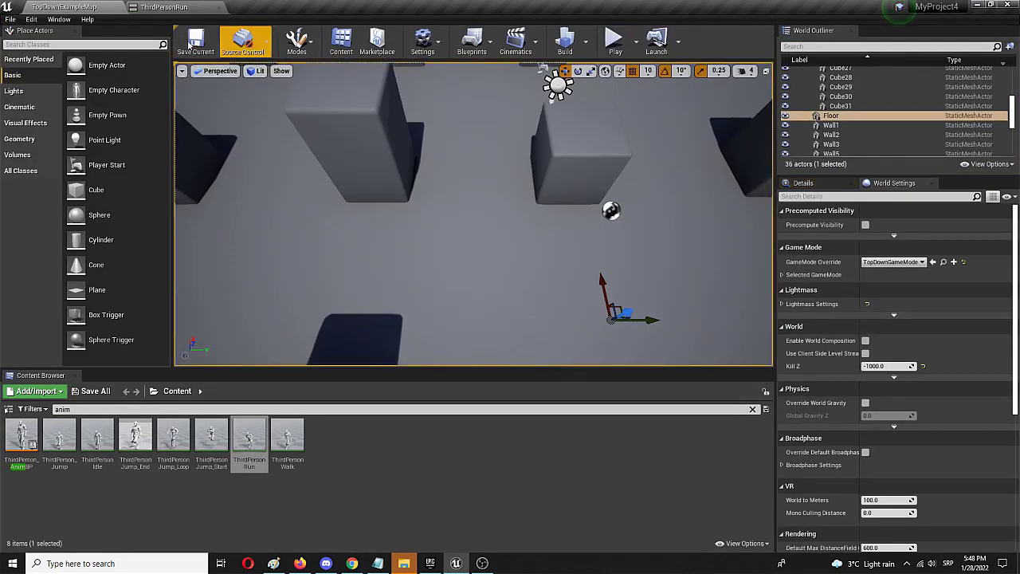
left_click(163, 7)
left_click(16, 47)
Play-test TopDownExampleMap by running the character between the blocks with the retimed footstep sounds, and return to ThirdPersonRun
left_click(64, 6)
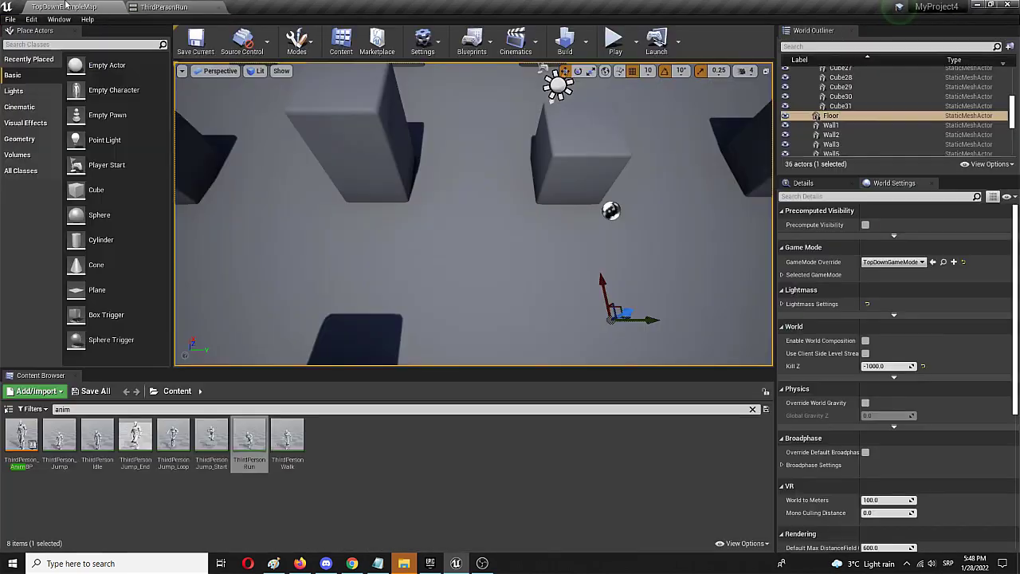
left_click(615, 40)
mouse_move(535, 232)
left_mouse_down()
mouse_move(496, 156)
mouse_move(517, 147)
mouse_move(433, 139)
mouse_move(359, 170)
mouse_move(362, 226)
mouse_move(485, 308)
mouse_move(446, 306)
mouse_move(452, 299)
left_mouse_up()
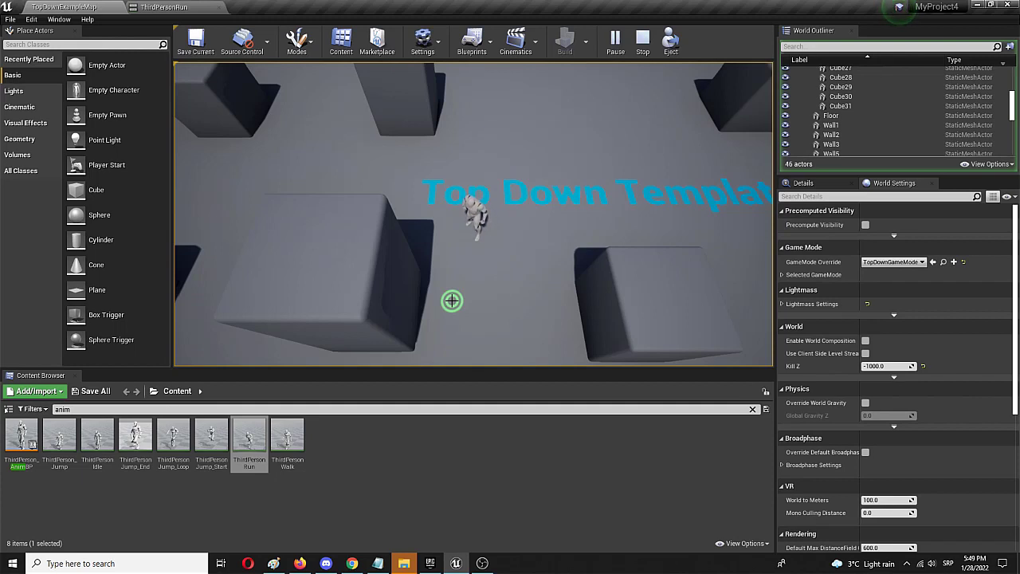
left_click(142, 7)
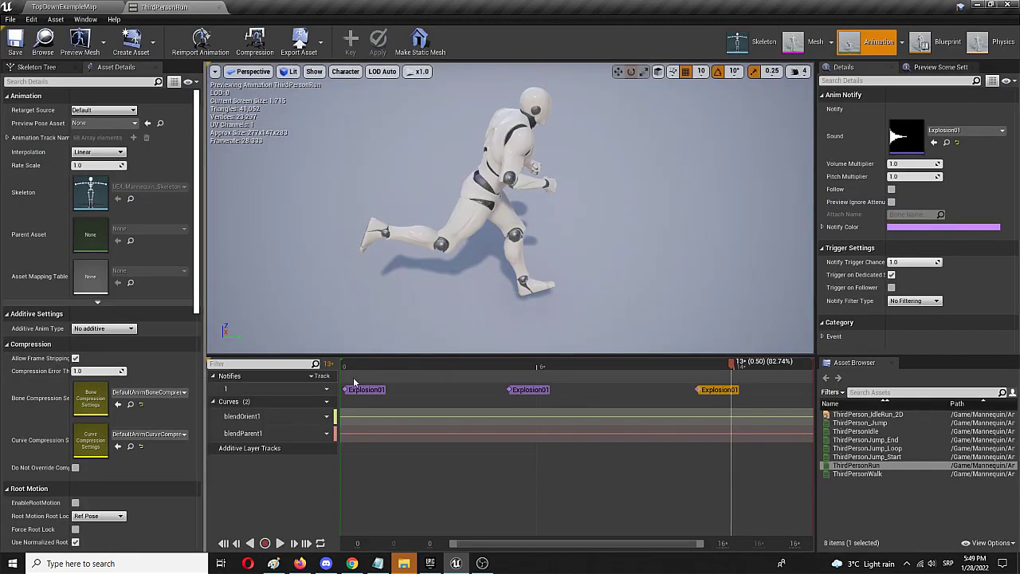
Look at the track options for notify track 1 without changing anything, and switch back to TopDownExampleMap
mouse_move(259, 378)
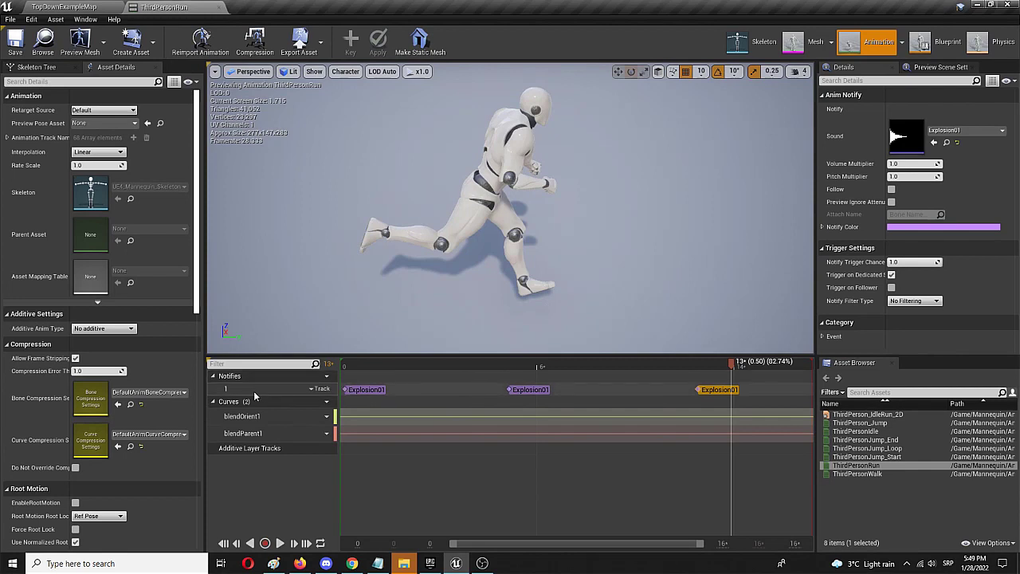
left_click(317, 389)
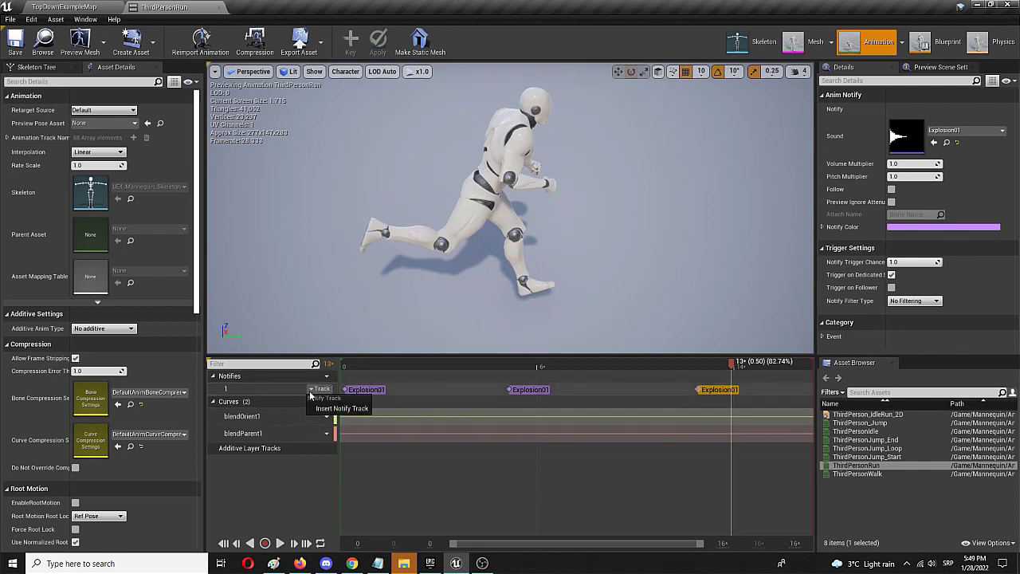
left_click(267, 387)
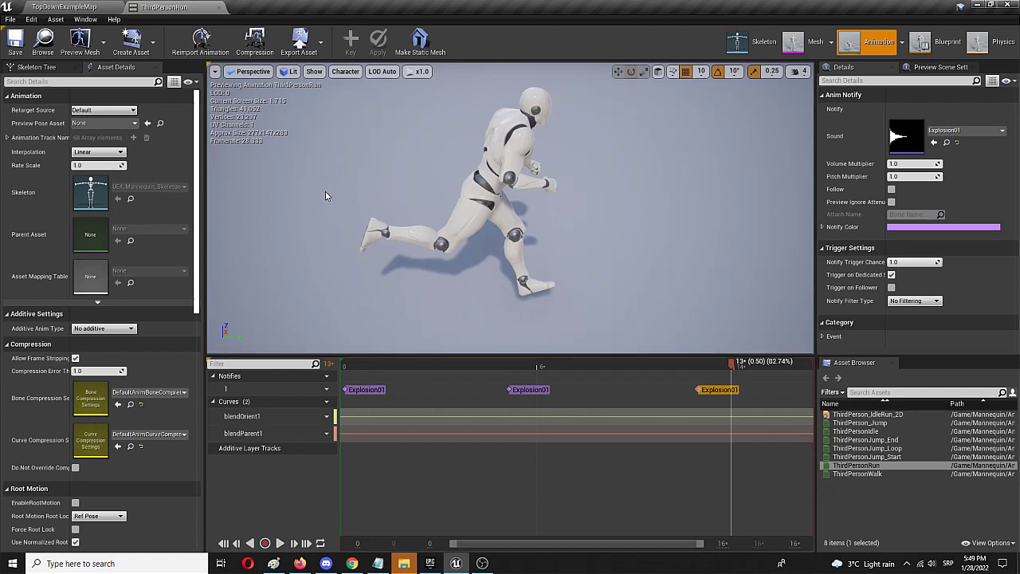
left_click(35, 6)
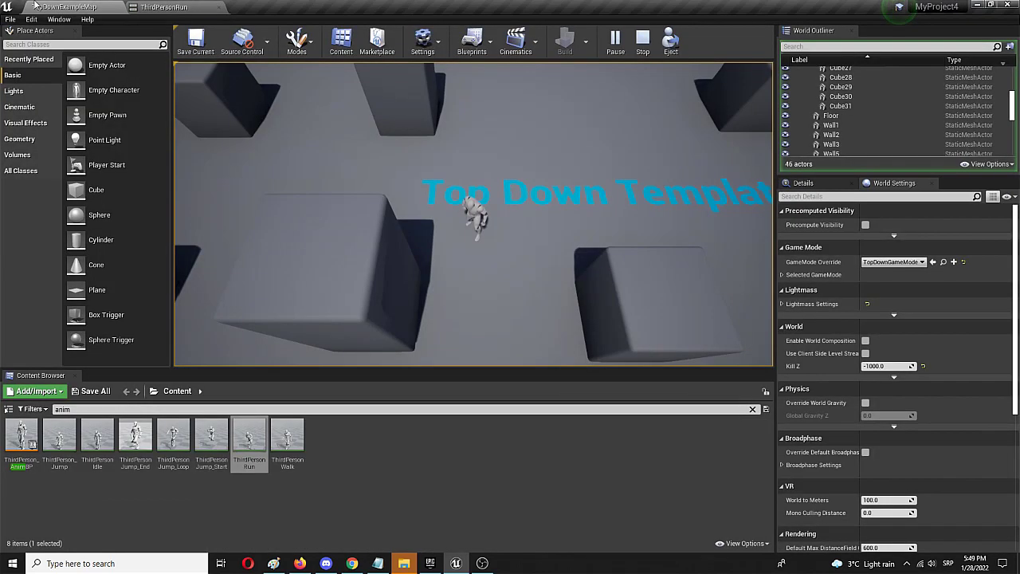